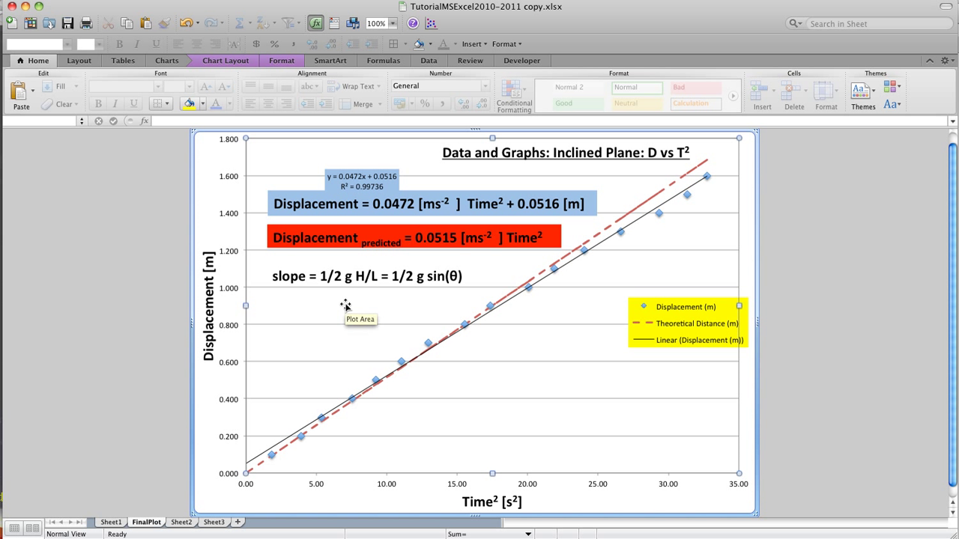
Review the question on Sheet2, the trial data and uncertainties on Sheet1, and the displacement graph on FinalPlot
{"action": "left_click", "coordinate": [180, 523]}
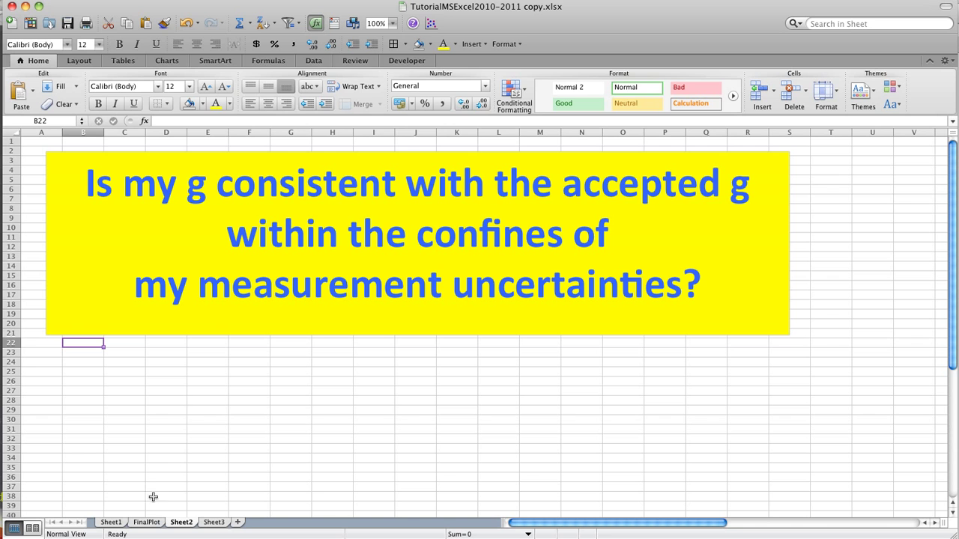
{"action": "left_click", "coordinate": [111, 522]}
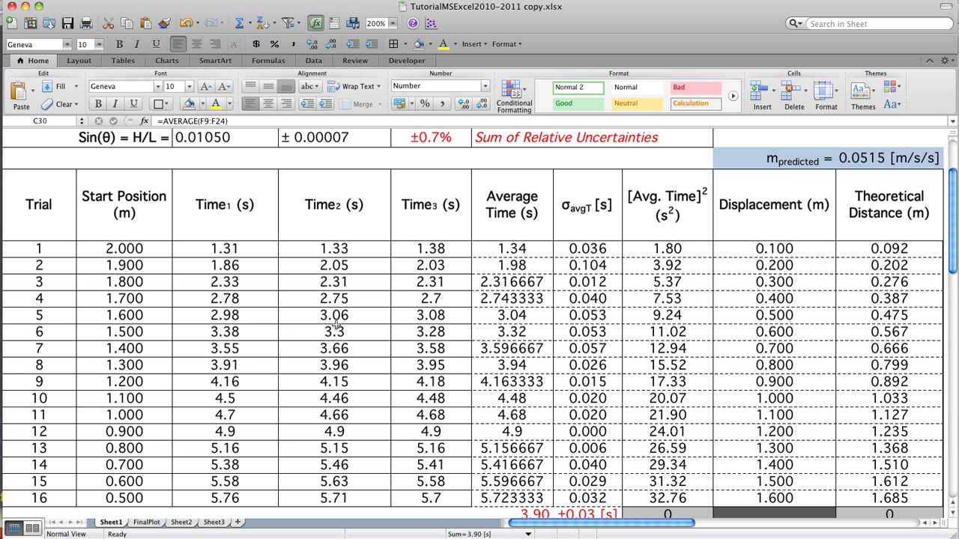
{"action": "scroll", "coordinate": [433, 291], "scroll_direction": "down", "scroll_amount": 5}
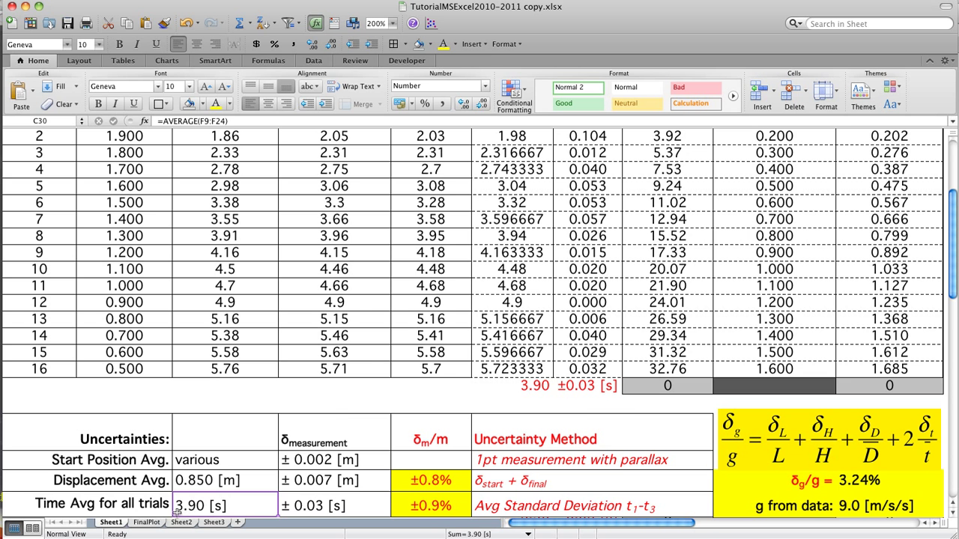
{"action": "left_click", "coordinate": [147, 523]}
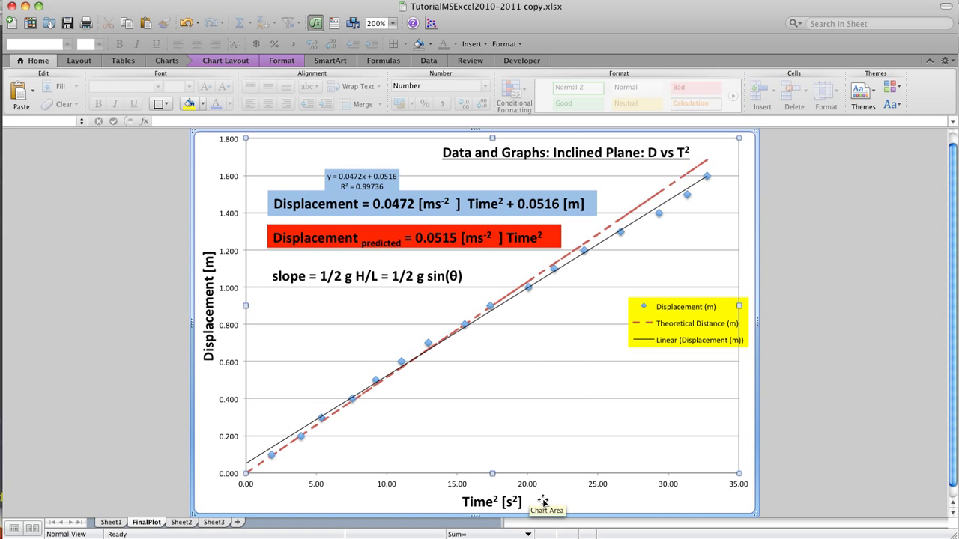
On Sheet1, inspect the Distance b/w Legs constant with its measurement uncertainty and relative uncertainty formula
{"action": "left_click", "coordinate": [111, 522]}
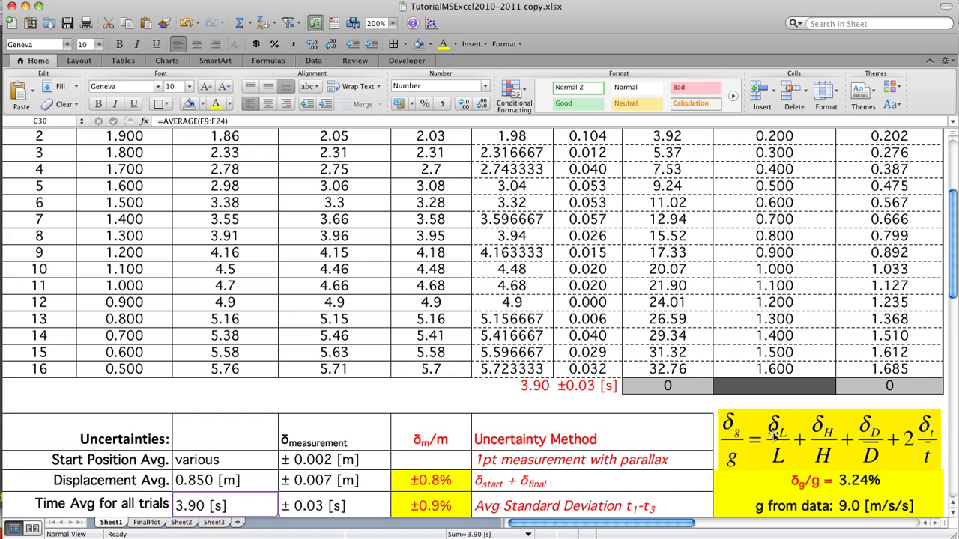
{"action": "scroll", "coordinate": [544, 392], "scroll_direction": "up", "scroll_amount": 8}
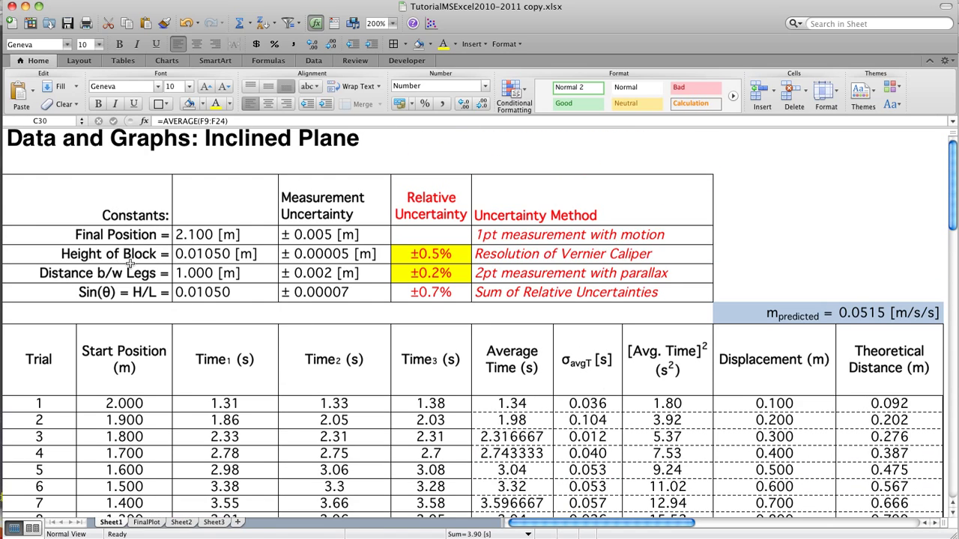
{"action": "left_click", "coordinate": [208, 273]}
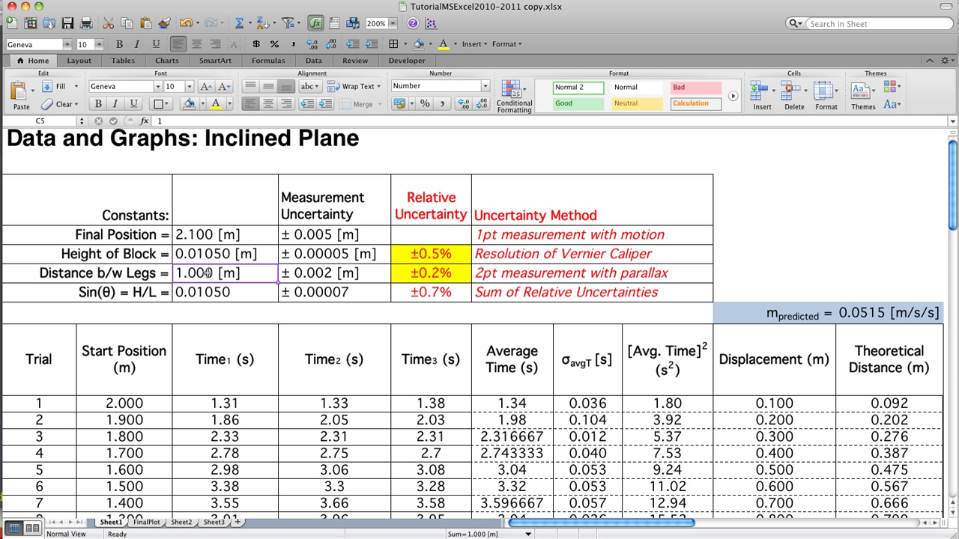
{"action": "left_click", "coordinate": [312, 274]}
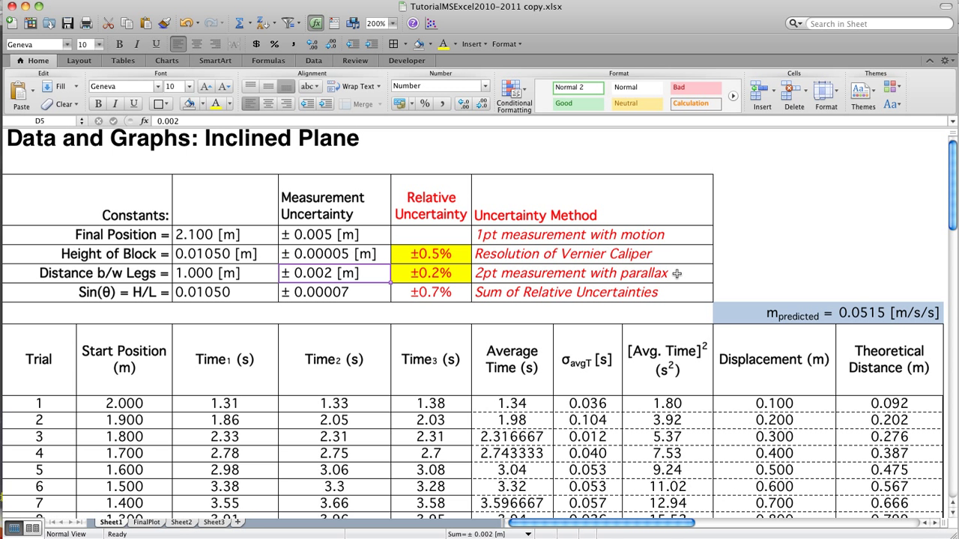
{"action": "left_click", "coordinate": [414, 277]}
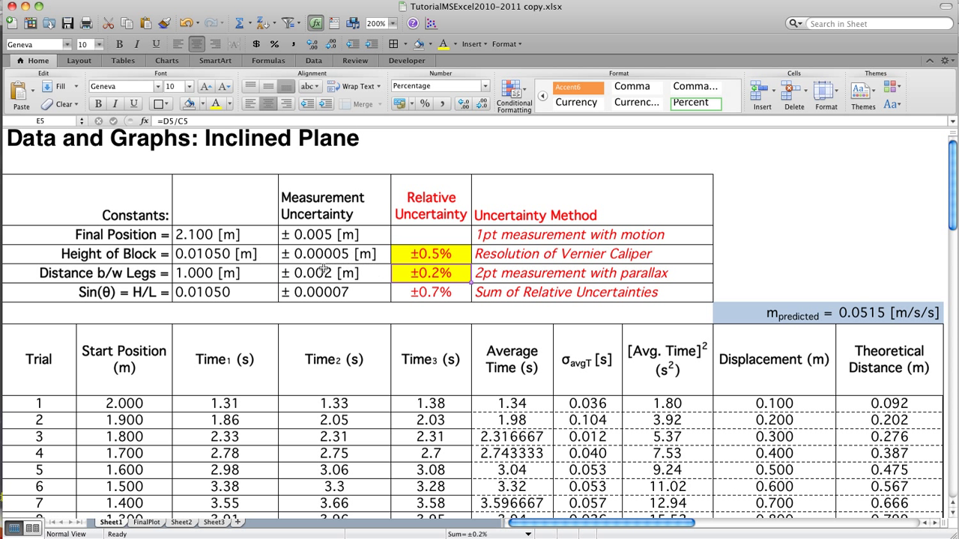
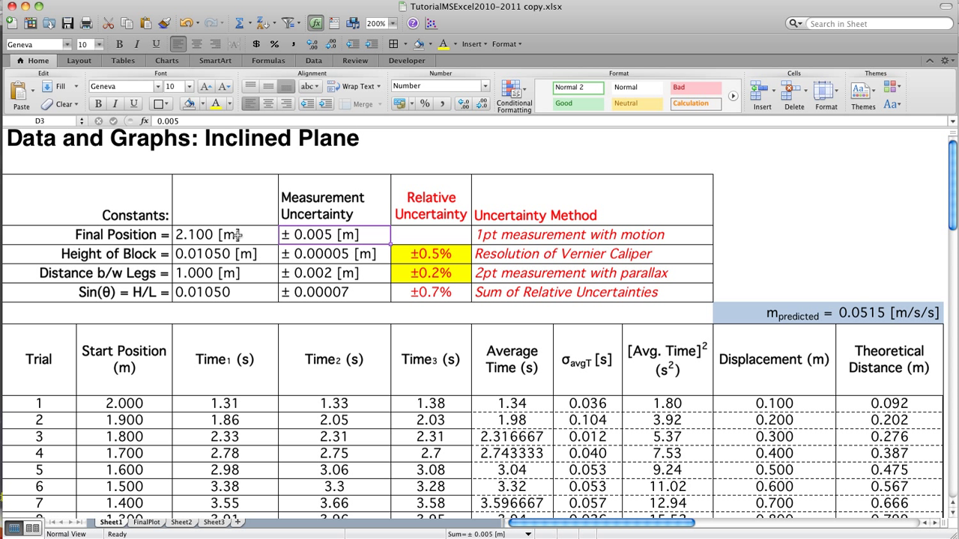
Inspect the Final Position value and the formulas for Sin(θ) = H/L, its relative uncertainty and its measurement uncertainty
{"action": "left_click", "coordinate": [211, 235]}
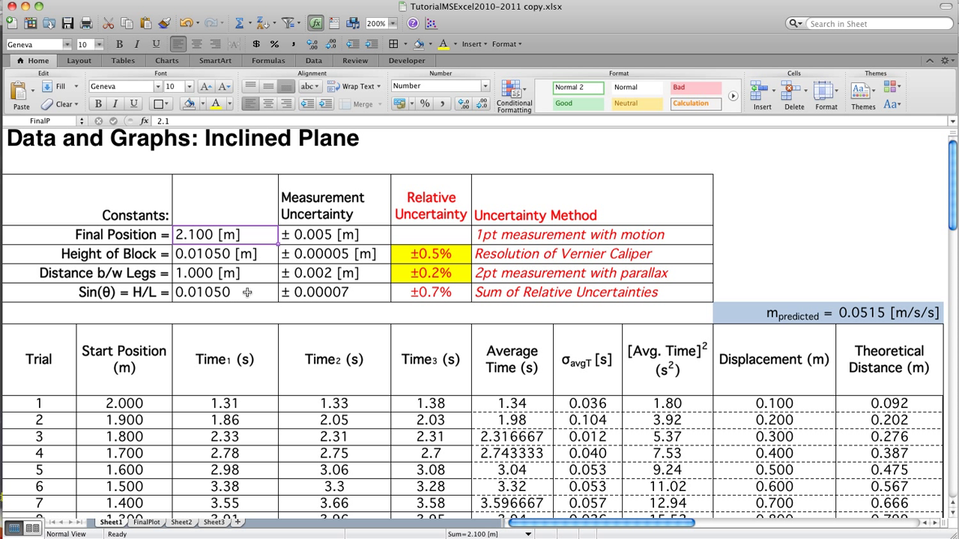
{"action": "left_click", "coordinate": [209, 293]}
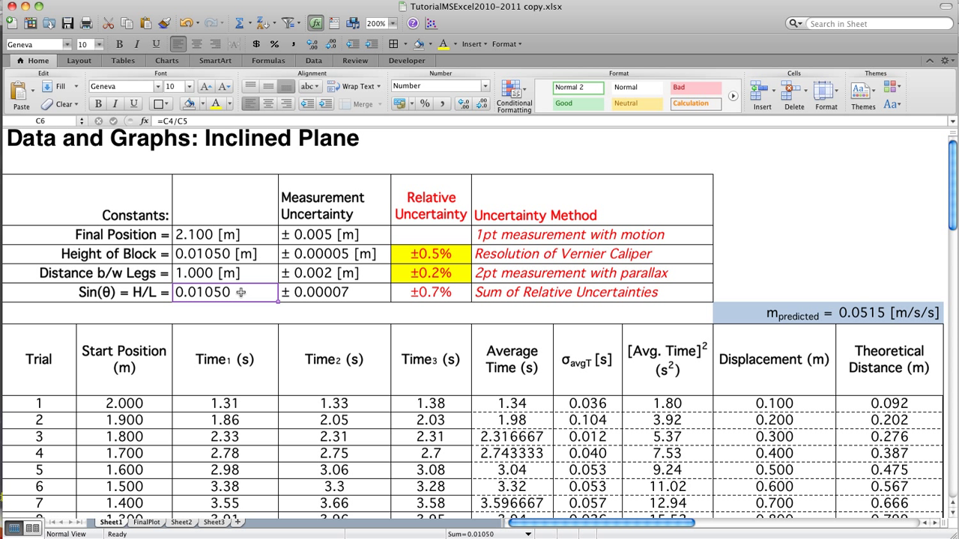
{"action": "left_click", "coordinate": [436, 292]}
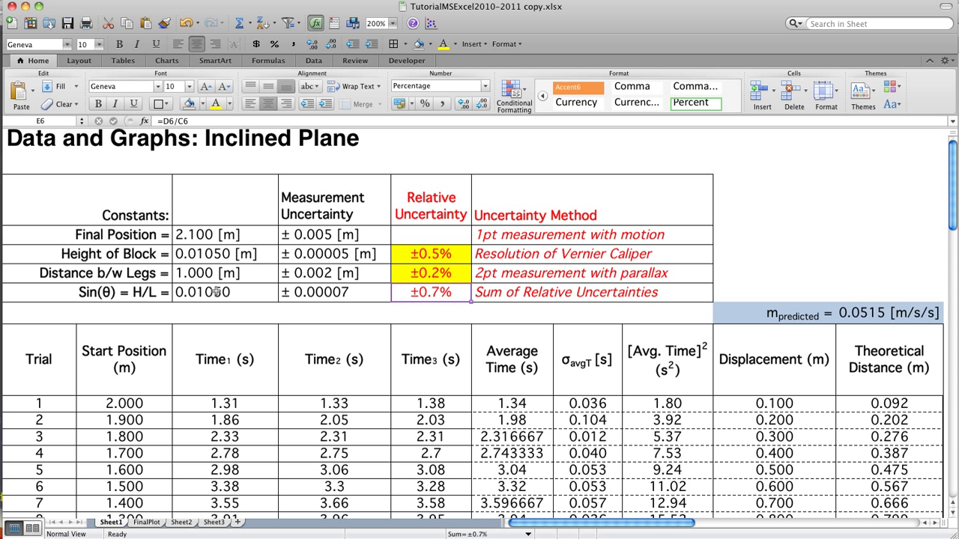
{"action": "left_click", "coordinate": [334, 292]}
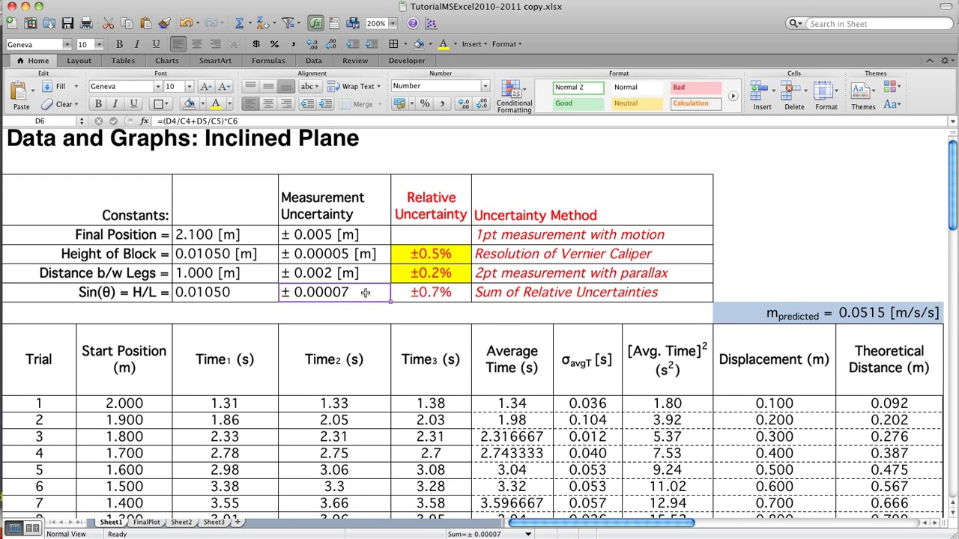
Examine the Start Position Avg. measurement uncertainty and the Final Position row's relative uncertainty cell
{"action": "scroll", "coordinate": [455, 293], "scroll_direction": "down", "scroll_amount": 12}
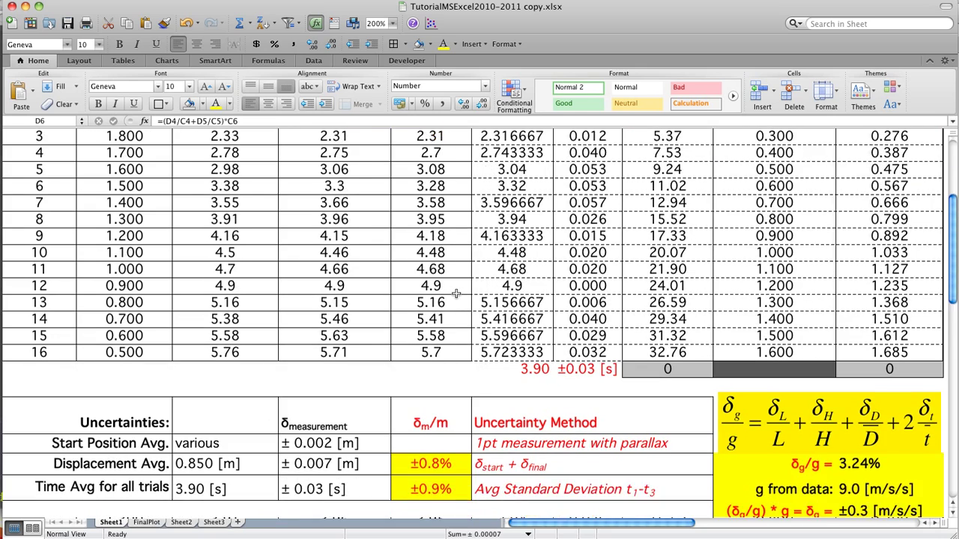
{"action": "scroll", "coordinate": [456, 293], "scroll_direction": "down", "scroll_amount": 1}
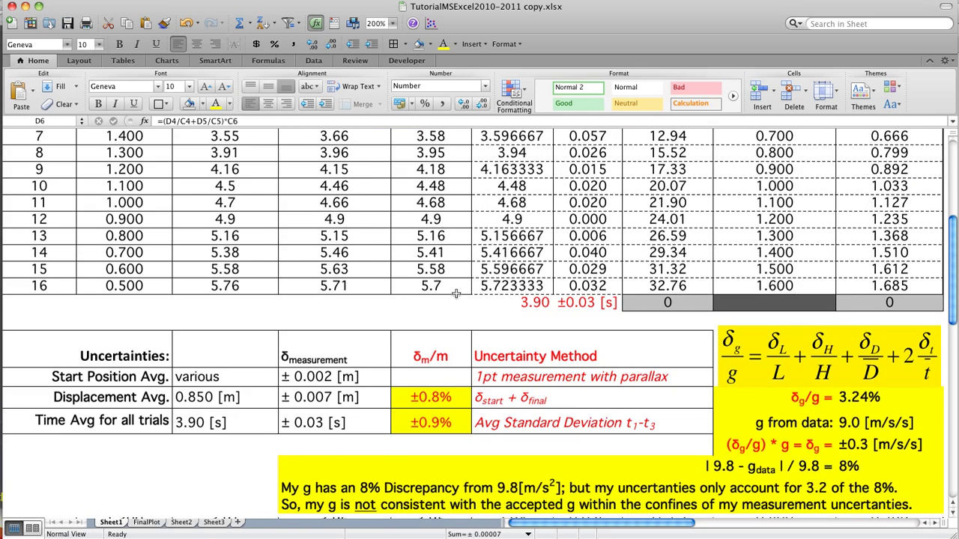
{"action": "scroll", "coordinate": [456, 293], "scroll_direction": "up", "scroll_amount": 1}
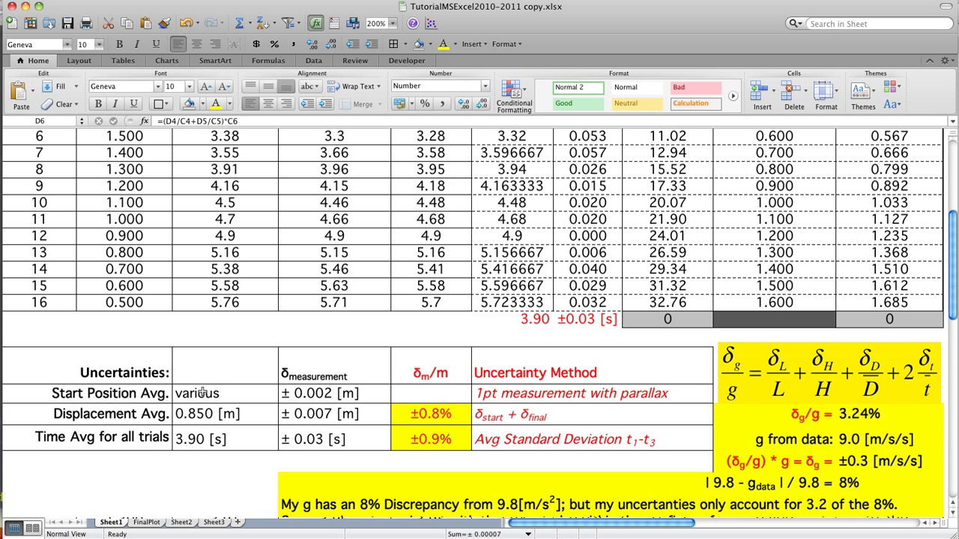
{"action": "left_click", "coordinate": [322, 394]}
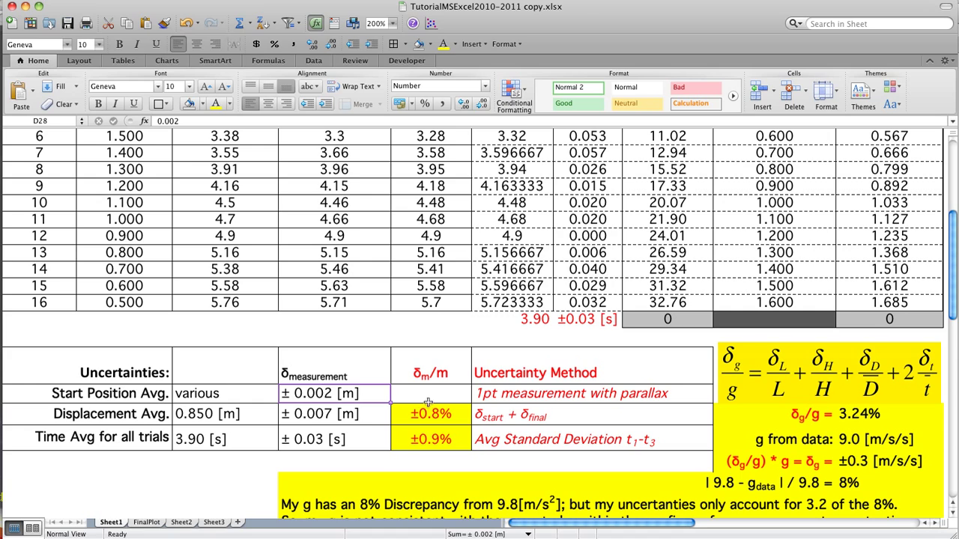
{"action": "scroll", "coordinate": [433, 394], "scroll_direction": "up", "scroll_amount": 8}
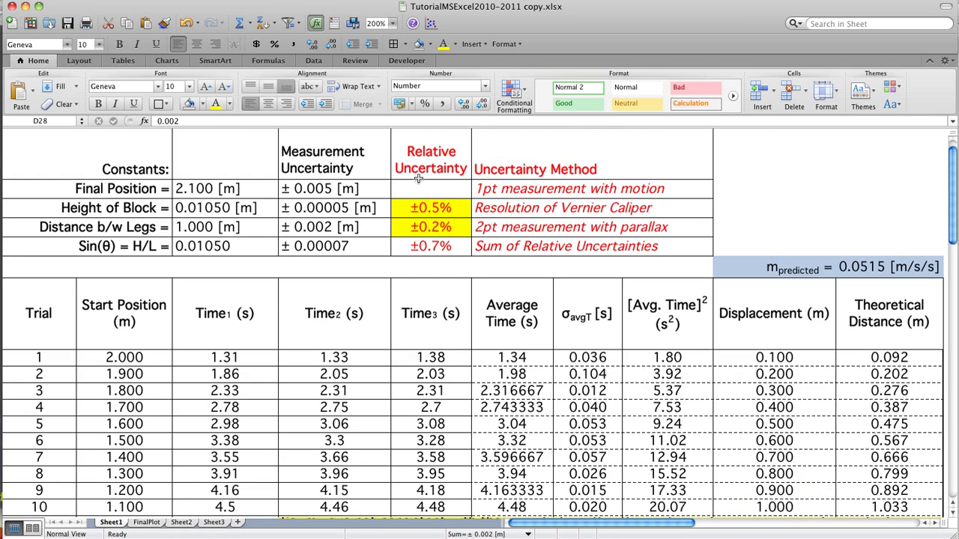
{"action": "left_click", "coordinate": [421, 187]}
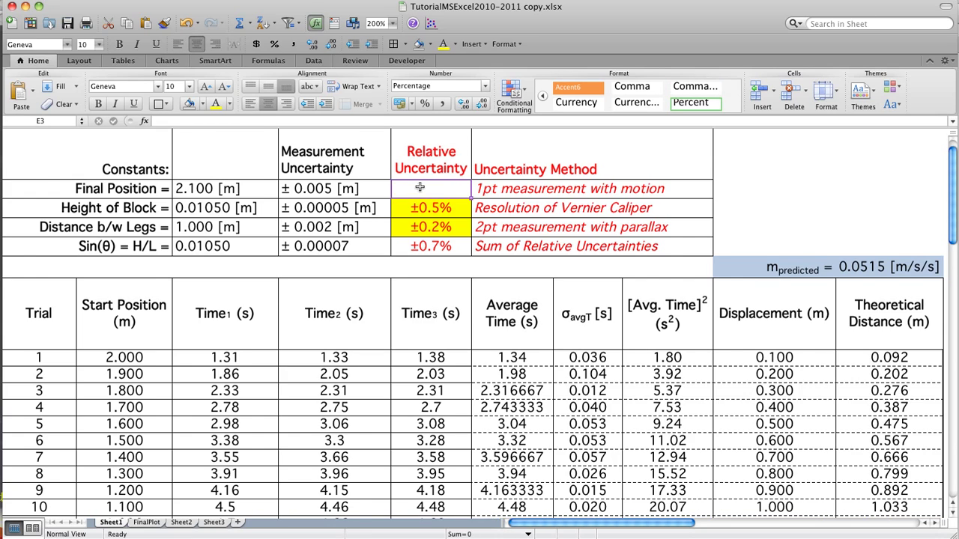
{"action": "scroll", "coordinate": [421, 187], "scroll_direction": "down", "scroll_amount": 8}
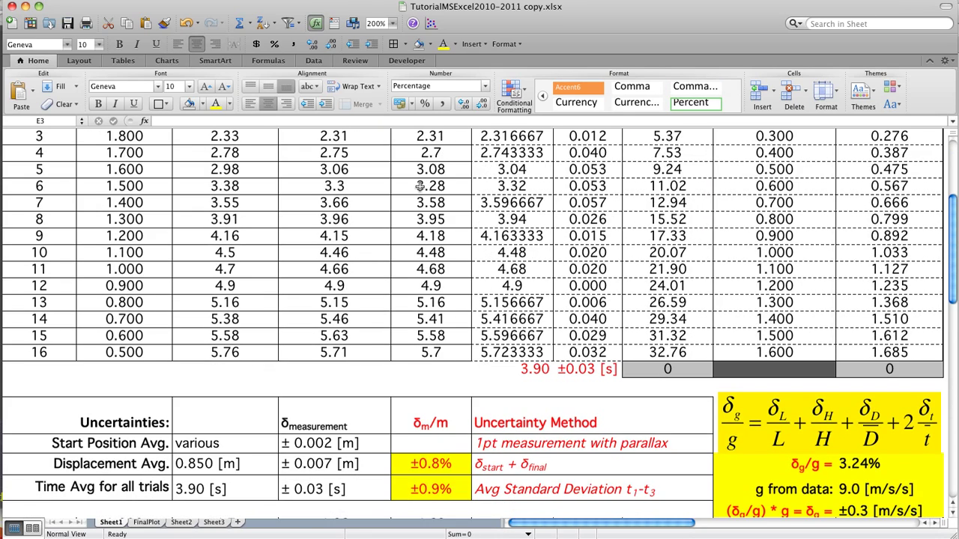
Inspect the Displacement Avg. formula and select the Displacement (m) values for all 16 trials that it averages
{"action": "left_click", "coordinate": [101, 464]}
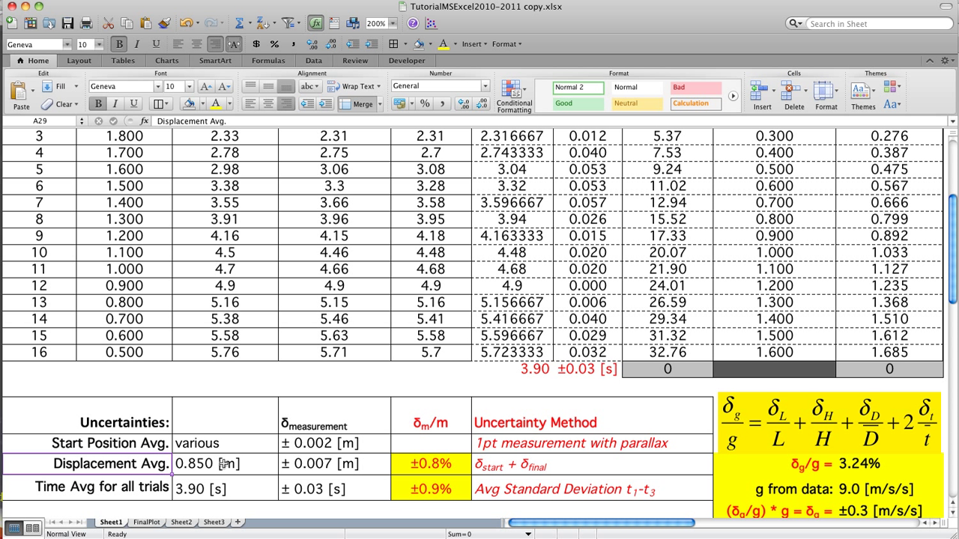
{"action": "left_click", "coordinate": [200, 464]}
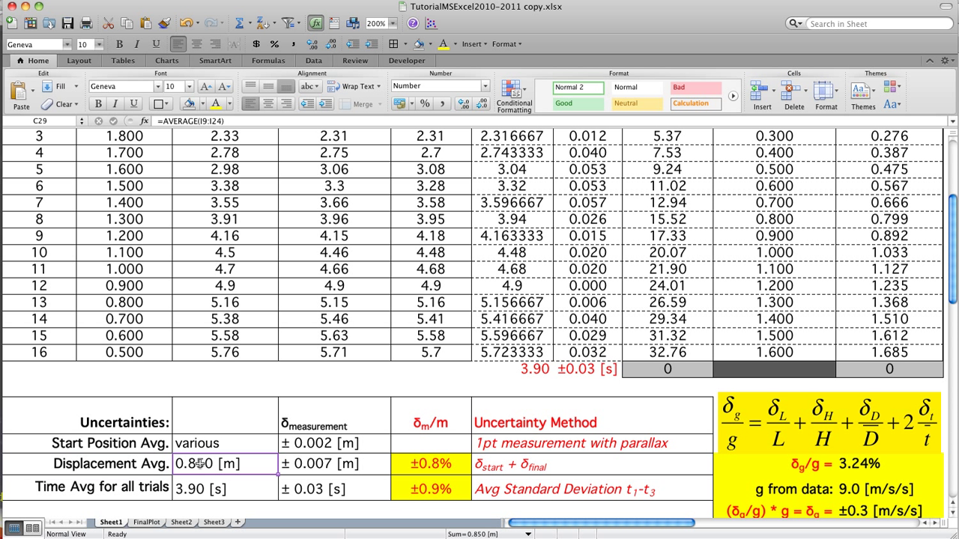
{"action": "scroll", "coordinate": [603, 302], "scroll_direction": "up", "scroll_amount": 5}
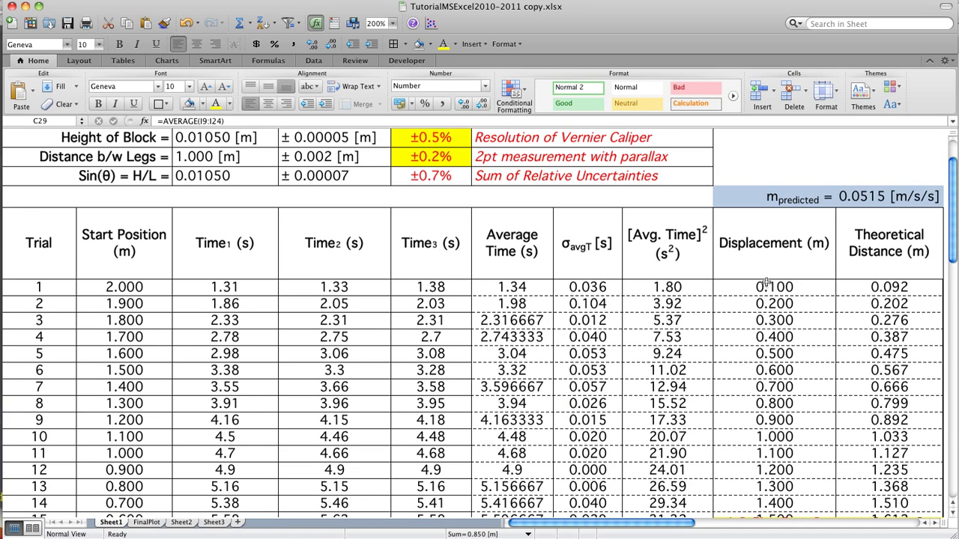
{"action": "left_click_drag", "start_coordinate": [765, 287], "coordinate": [763, 382]}
{"action": "scroll", "coordinate": [486, 299], "scroll_direction": "down", "scroll_amount": 3}
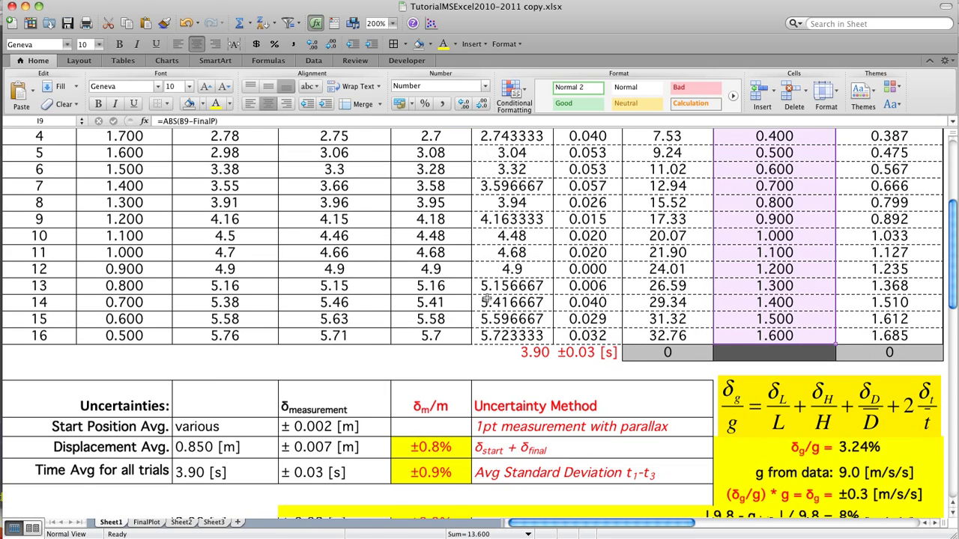
{"action": "left_click", "coordinate": [217, 447]}
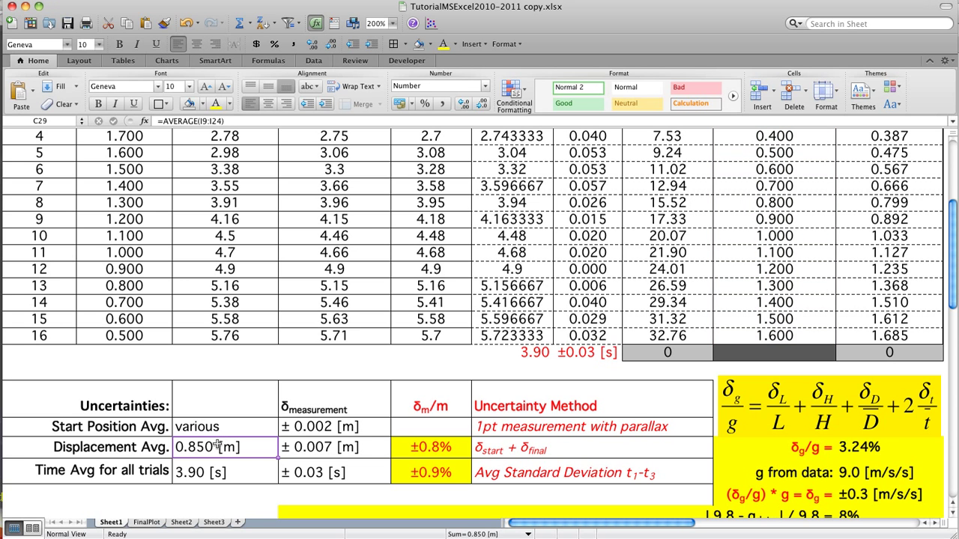
Highlight the trial 8 row and compare its displacement with the Displacement Avg. value
{"action": "scroll", "coordinate": [231, 279], "scroll_direction": "up", "scroll_amount": 5}
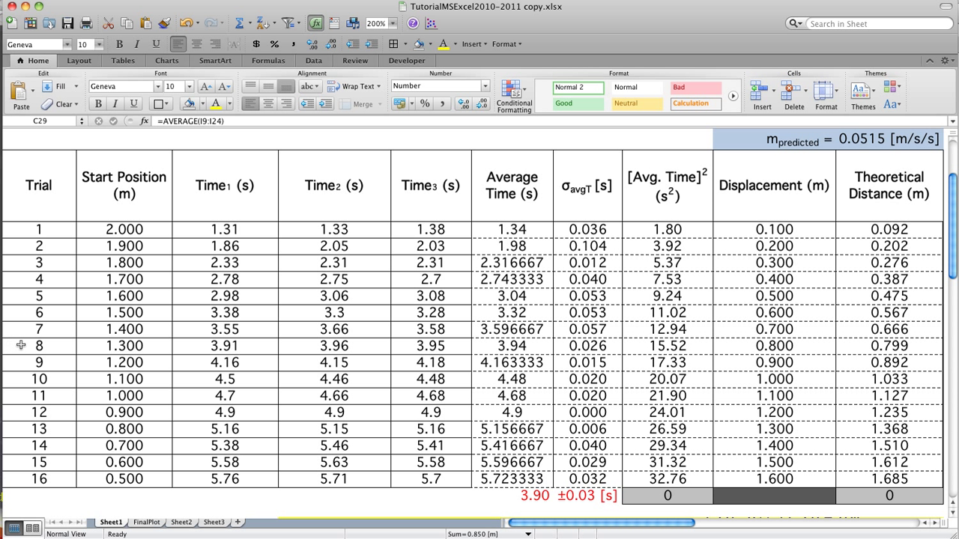
{"action": "left_click_drag", "start_coordinate": [15, 345], "coordinate": [877, 351]}
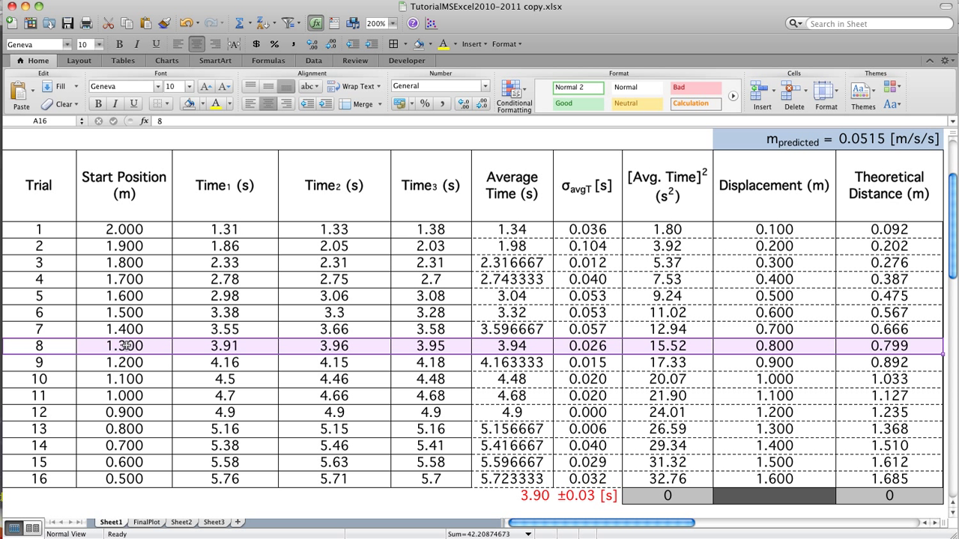
{"action": "scroll", "coordinate": [191, 345], "scroll_direction": "down", "scroll_amount": 1}
{"action": "scroll", "coordinate": [194, 344], "scroll_direction": "down", "scroll_amount": 7}
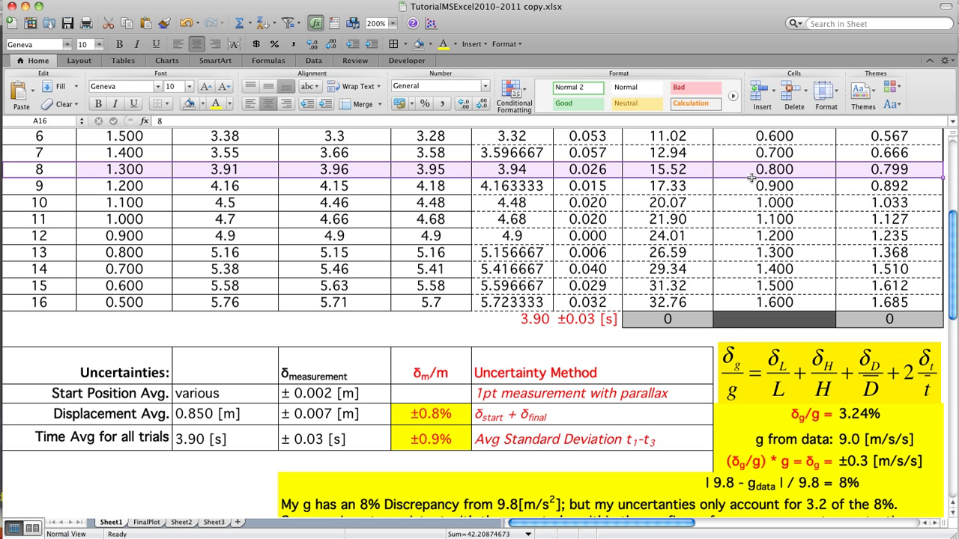
{"action": "left_click", "coordinate": [789, 170]}
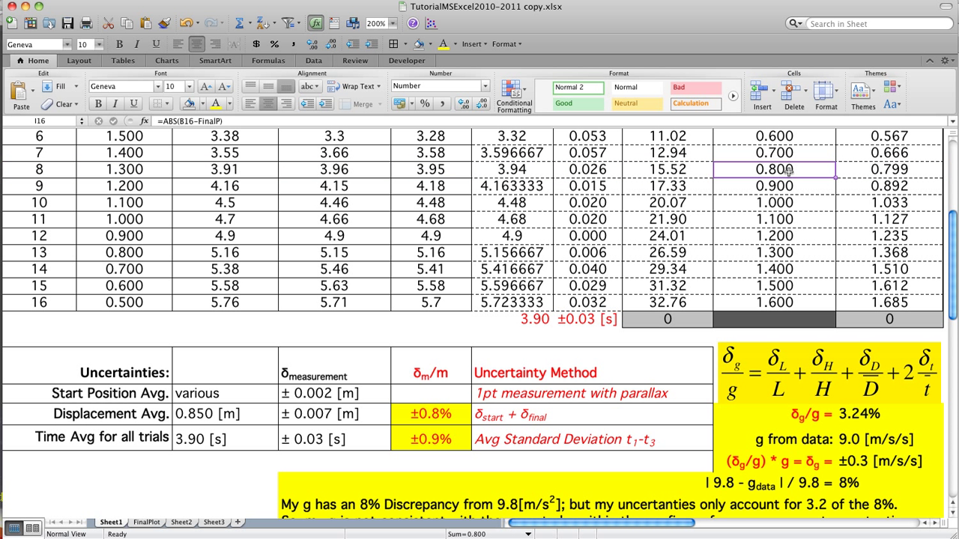
{"action": "left_click", "coordinate": [203, 414]}
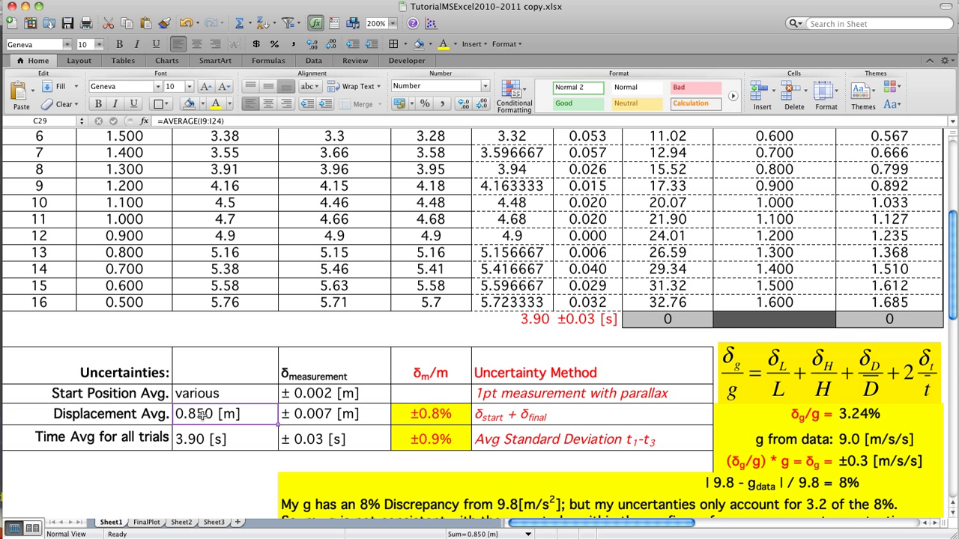
Trace the Displacement Avg. measurement uncertainty formula to the Final Position and Start Position Avg. uncertainties it adds
{"action": "left_click", "coordinate": [310, 420]}
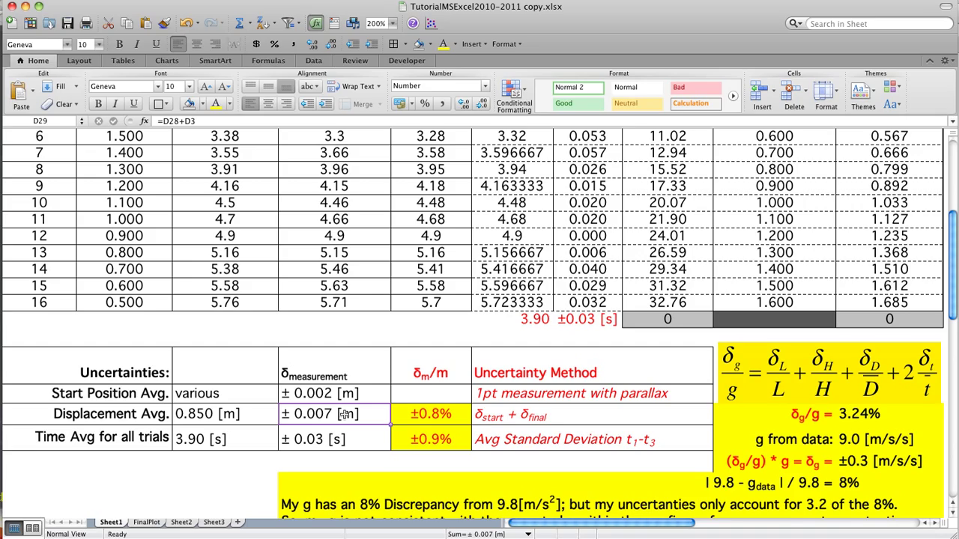
{"action": "scroll", "coordinate": [344, 415], "scroll_direction": "up", "scroll_amount": 6}
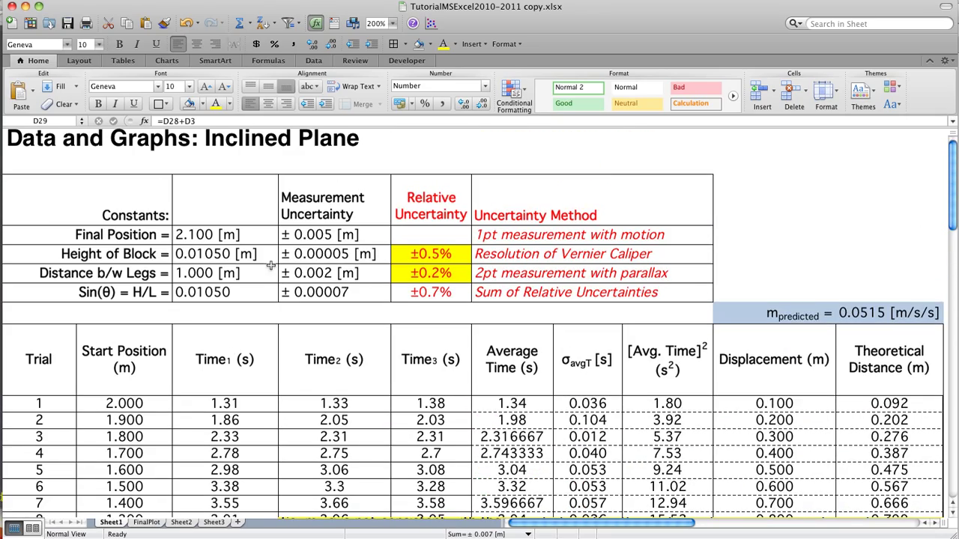
{"action": "left_click", "coordinate": [334, 235]}
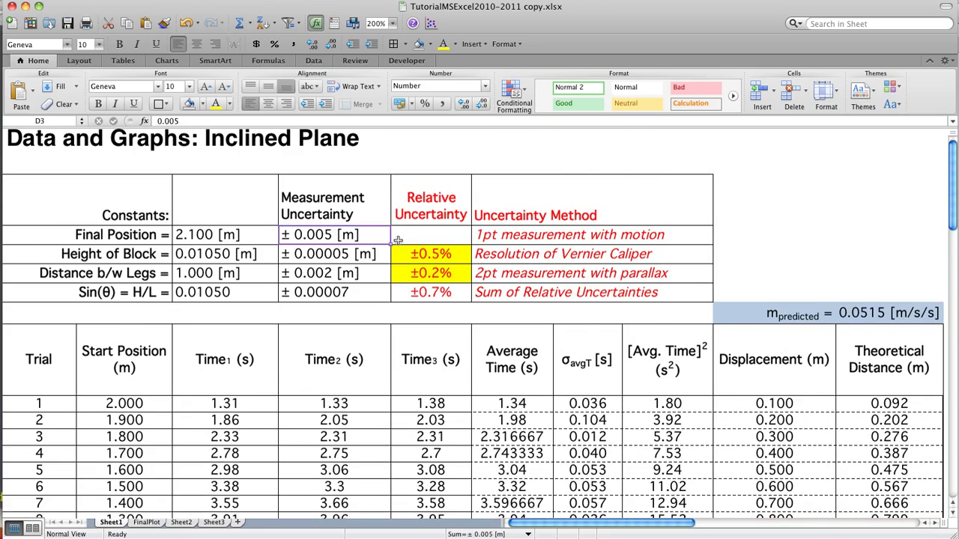
{"action": "scroll", "coordinate": [398, 240], "scroll_direction": "down", "scroll_amount": 8}
{"action": "scroll", "coordinate": [398, 240], "scroll_direction": "down", "scroll_amount": 2}
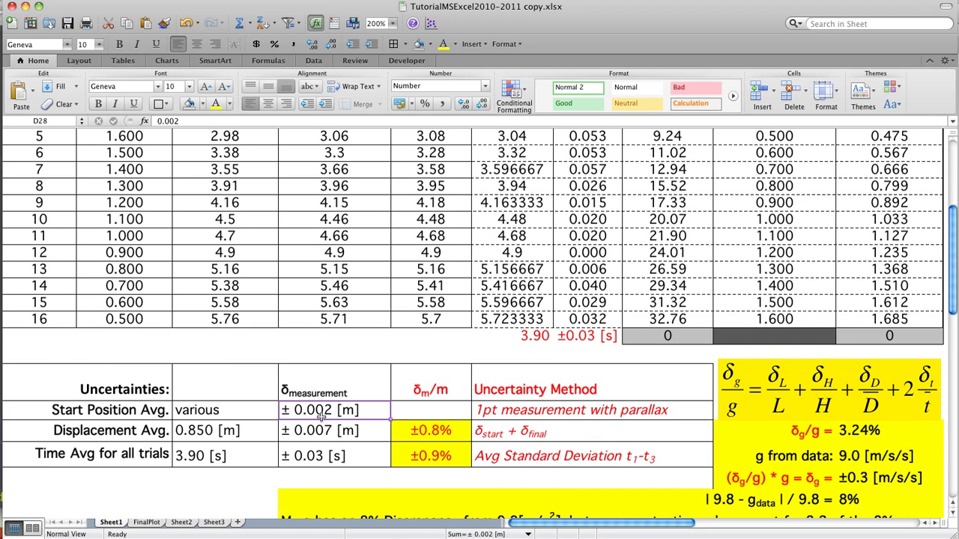
Inspect the formulas behind the Displacement Avg. measurement uncertainty and its average value
{"action": "left_click", "coordinate": [329, 432]}
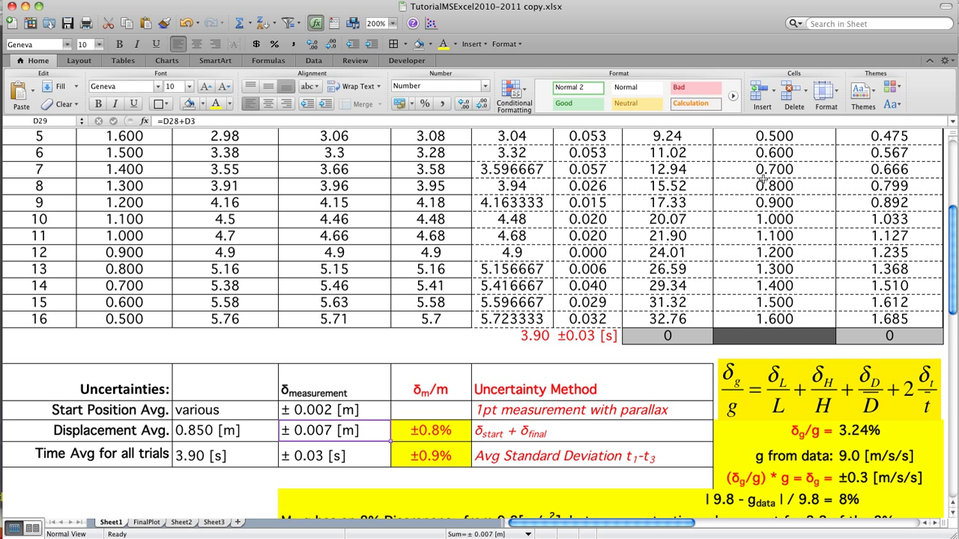
{"action": "left_click", "coordinate": [203, 435]}
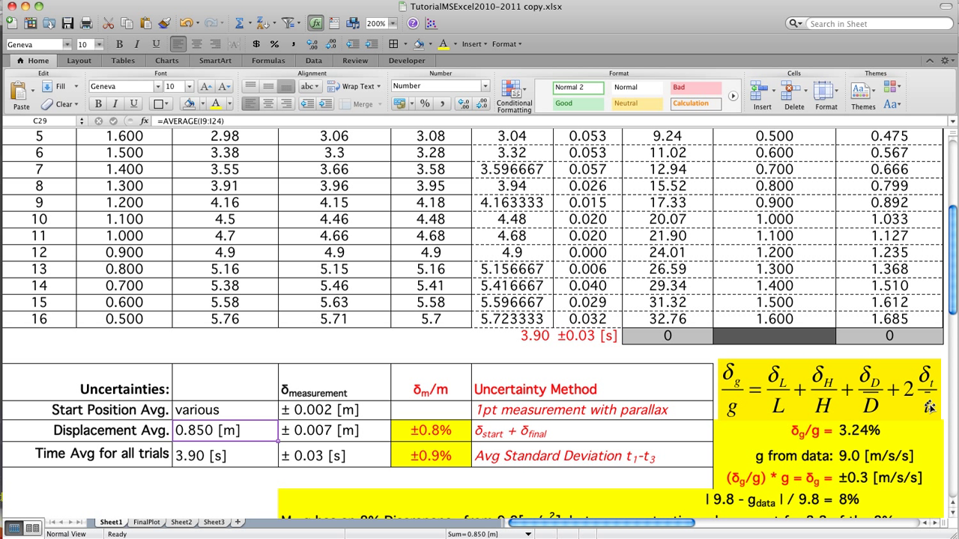
Trace the Time Avg for all trials formula to the Average Time (s) values and check trial 8's displacement and average time against it
{"action": "left_click", "coordinate": [199, 455]}
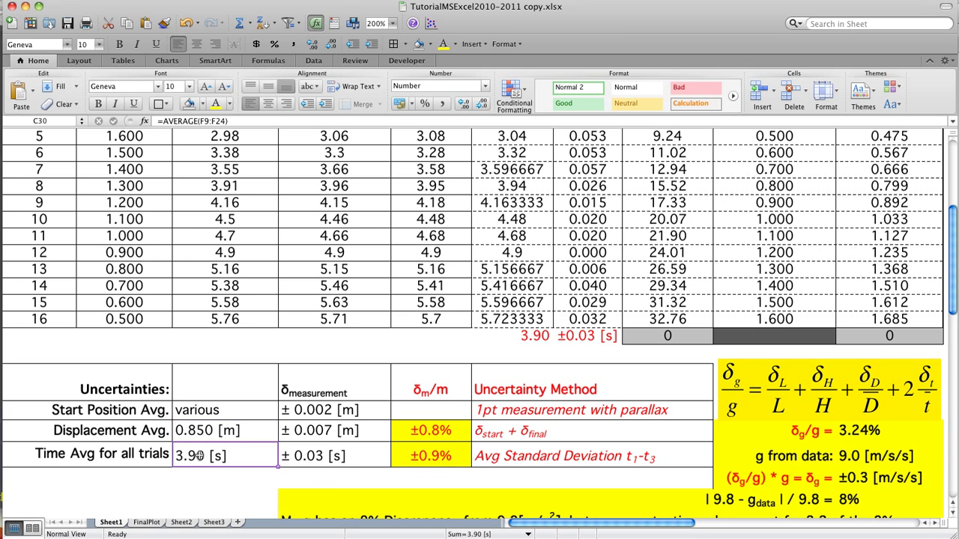
{"action": "left_click", "coordinate": [528, 336]}
{"action": "scroll", "coordinate": [528, 336], "scroll_direction": "up", "scroll_amount": 1}
{"action": "scroll", "coordinate": [528, 336], "scroll_direction": "up", "scroll_amount": 5}
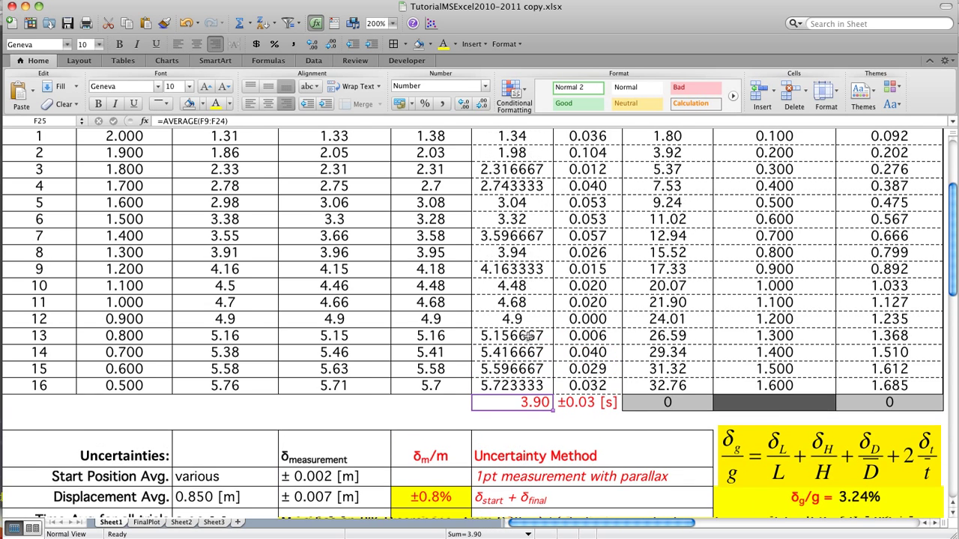
{"action": "left_click_drag", "start_coordinate": [518, 248], "coordinate": [519, 492]}
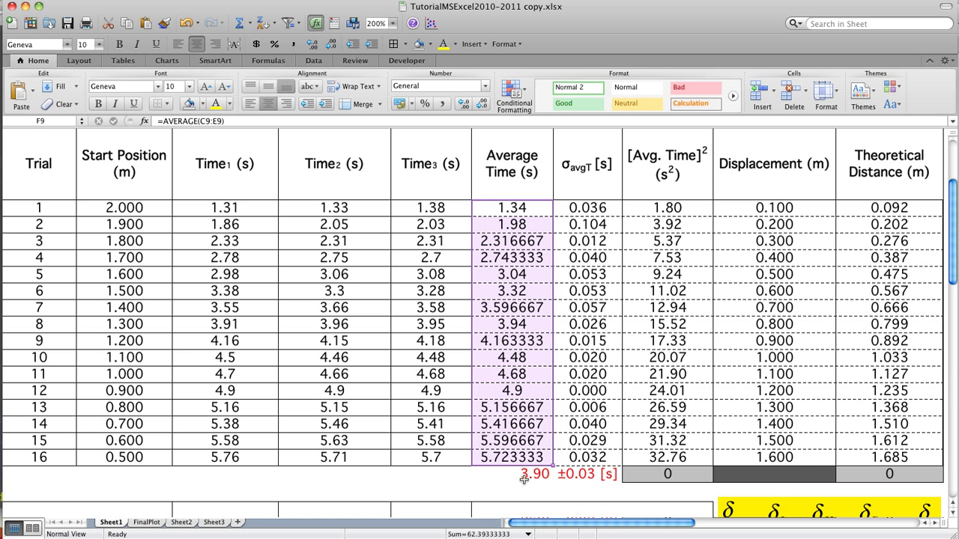
{"action": "left_click", "coordinate": [770, 322]}
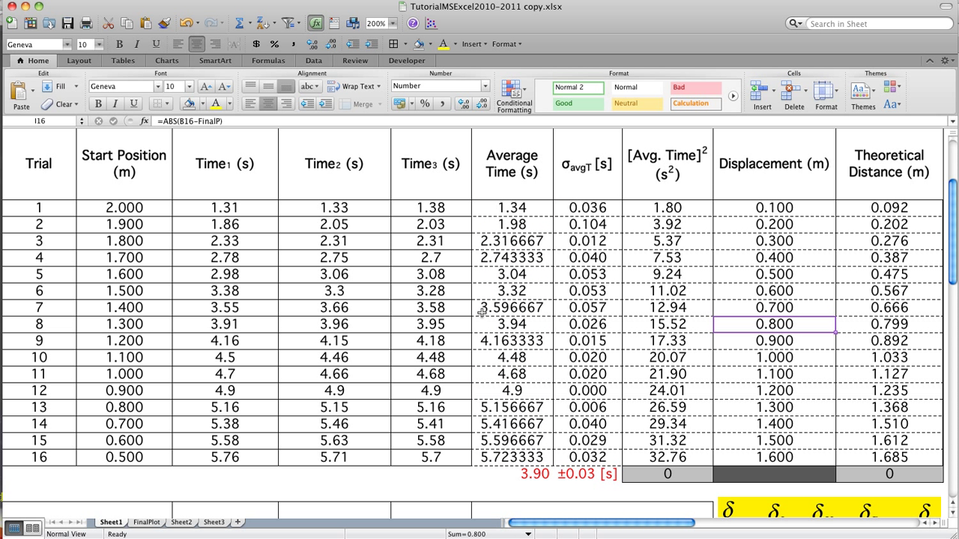
{"action": "left_click", "coordinate": [507, 324]}
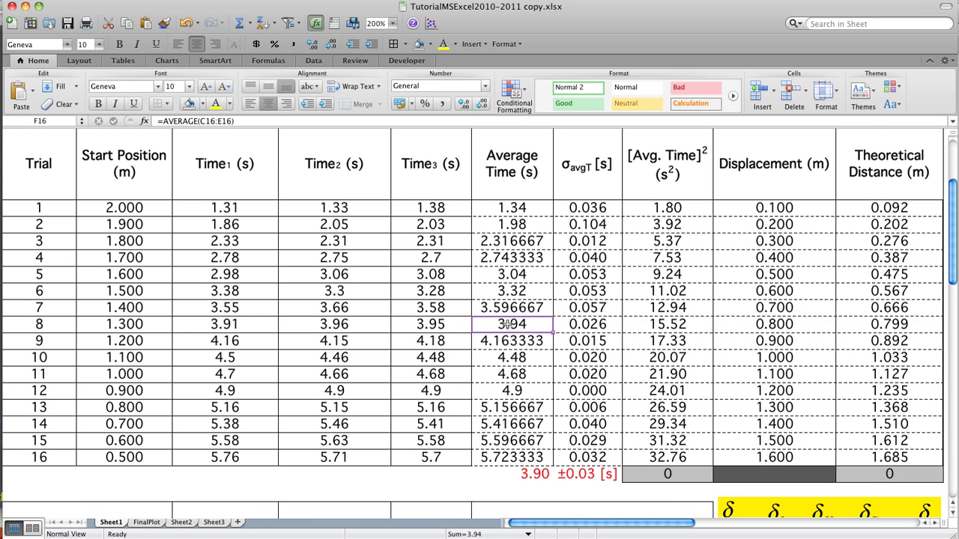
Trace the Time Avg measurement uncertainty formula to the average beneath the σavgT column
{"action": "scroll", "coordinate": [603, 324], "scroll_direction": "down", "scroll_amount": 5}
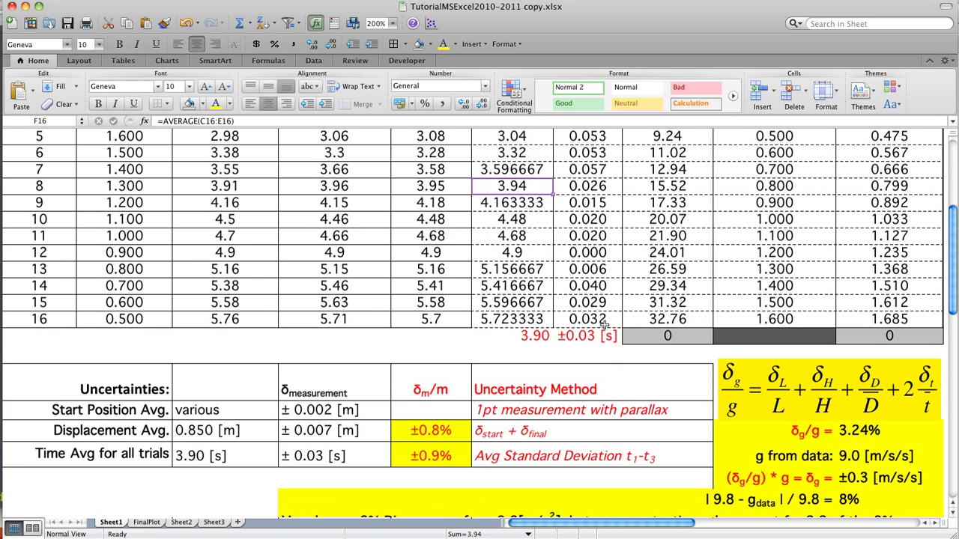
{"action": "scroll", "coordinate": [604, 323], "scroll_direction": "down", "scroll_amount": 1}
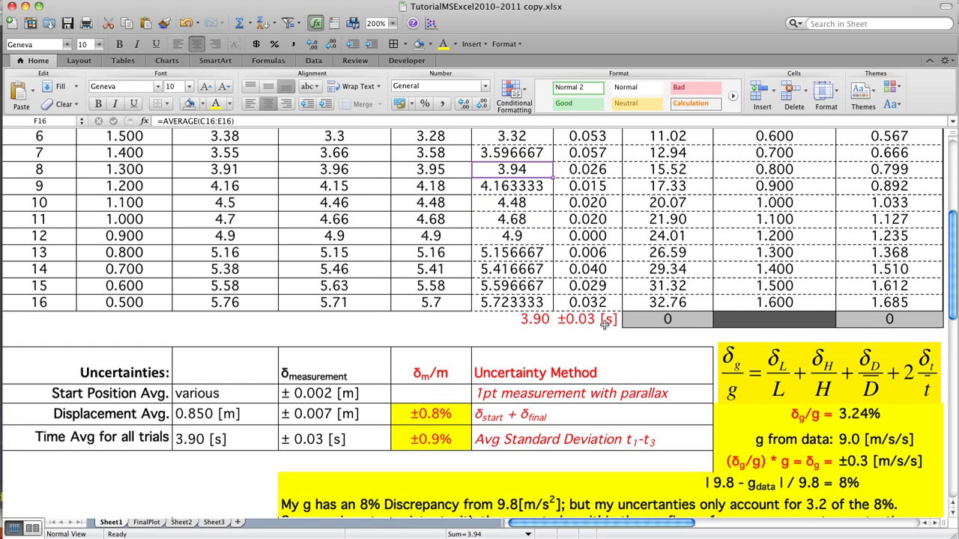
{"action": "left_click", "coordinate": [324, 438]}
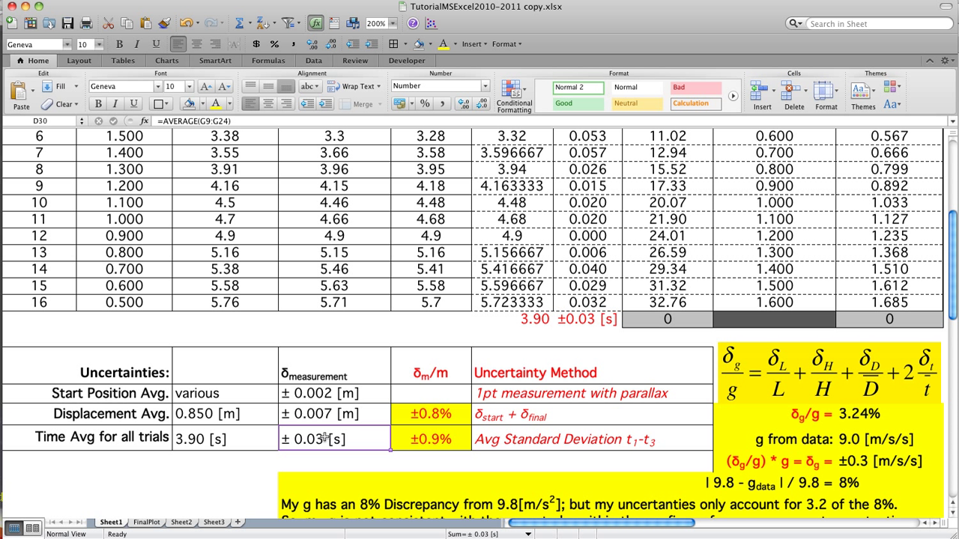
{"action": "left_click", "coordinate": [583, 319]}
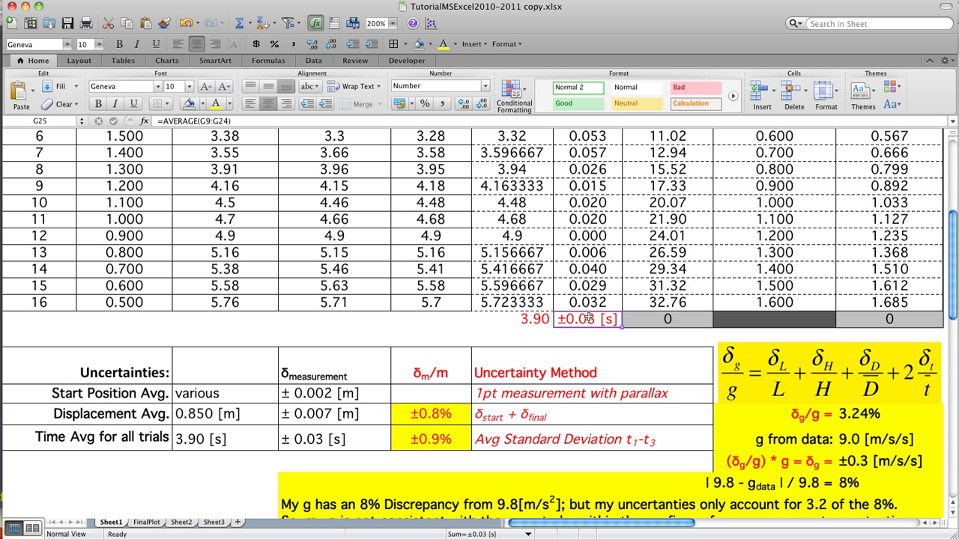
{"action": "scroll", "coordinate": [596, 285], "scroll_direction": "up", "scroll_amount": 1}
{"action": "scroll", "coordinate": [595, 284], "scroll_direction": "up", "scroll_amount": 5}
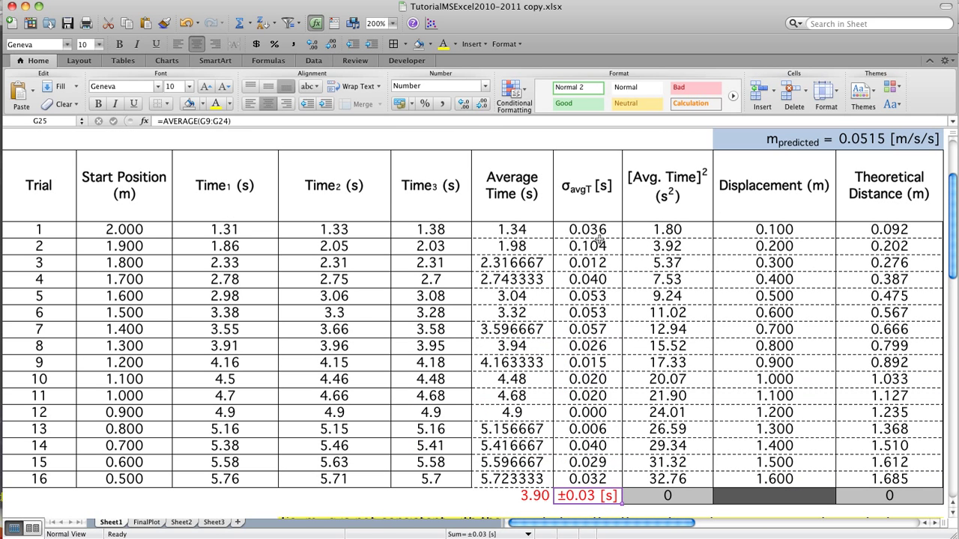
Inspect trial 1's σavgT formula, view the standard deviation equation on Sheet3, and return to Sheet1
{"action": "left_click", "coordinate": [591, 228]}
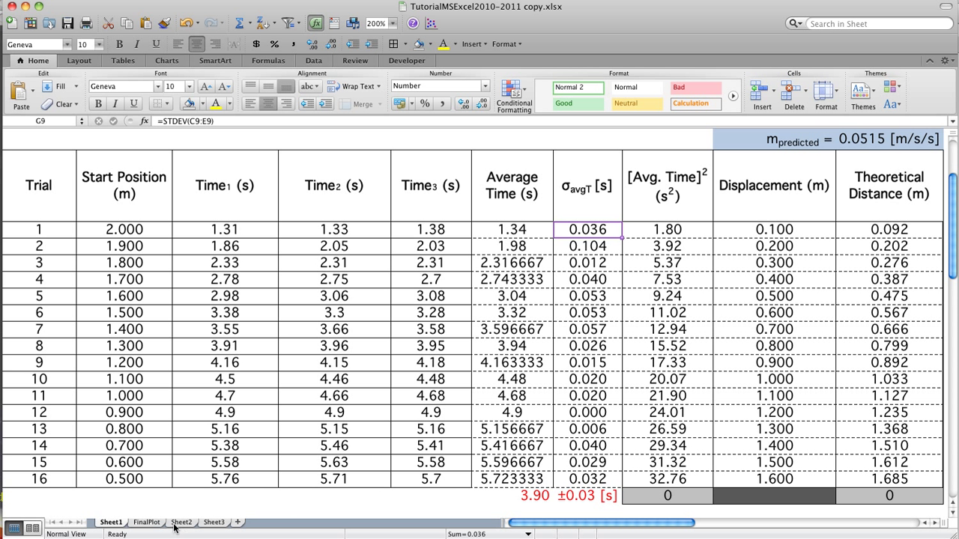
{"action": "left_click", "coordinate": [214, 522]}
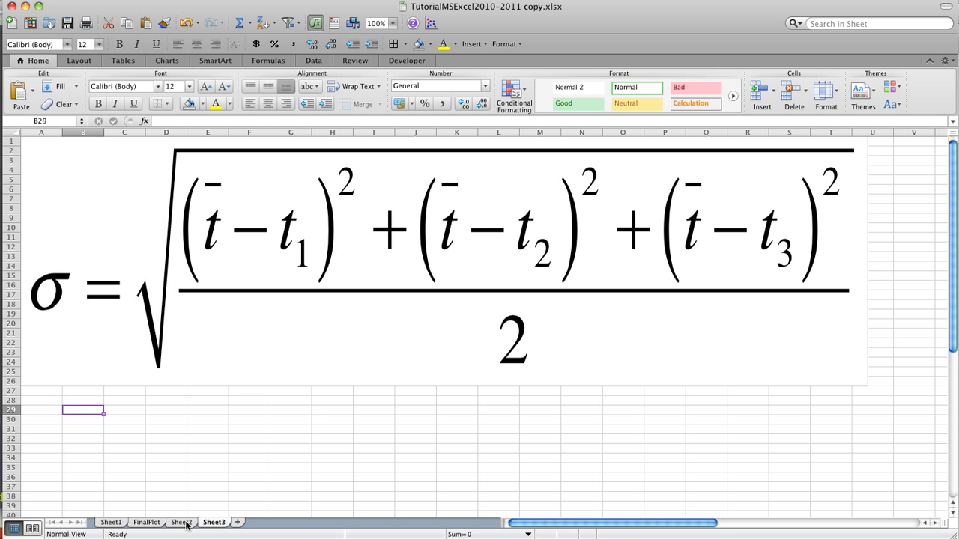
{"action": "left_click", "coordinate": [109, 523]}
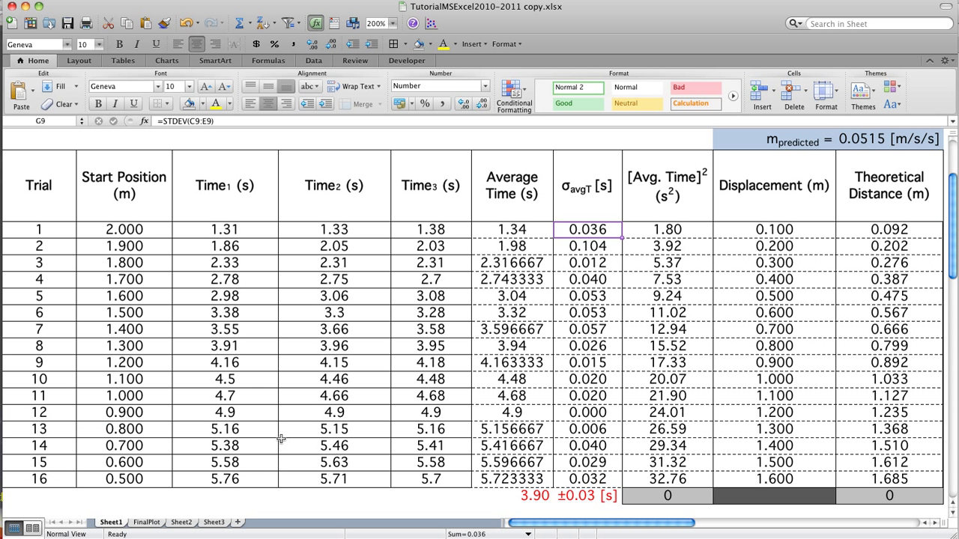
Inspect the Time Avg value, its measurement uncertainty and the formula for its relative uncertainty δm/m
{"action": "scroll", "coordinate": [281, 439], "scroll_direction": "down", "scroll_amount": 4}
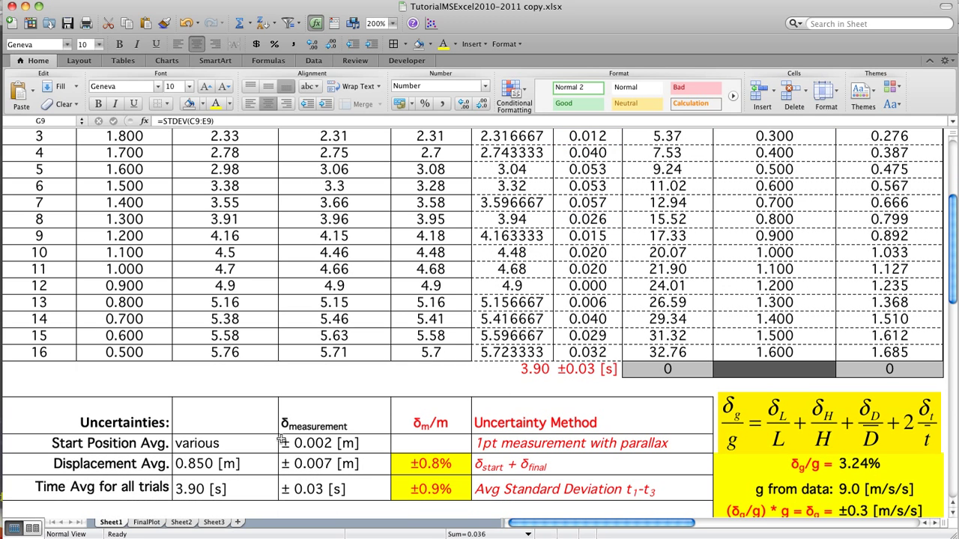
{"action": "left_click", "coordinate": [182, 488]}
{"action": "left_click", "coordinate": [308, 488]}
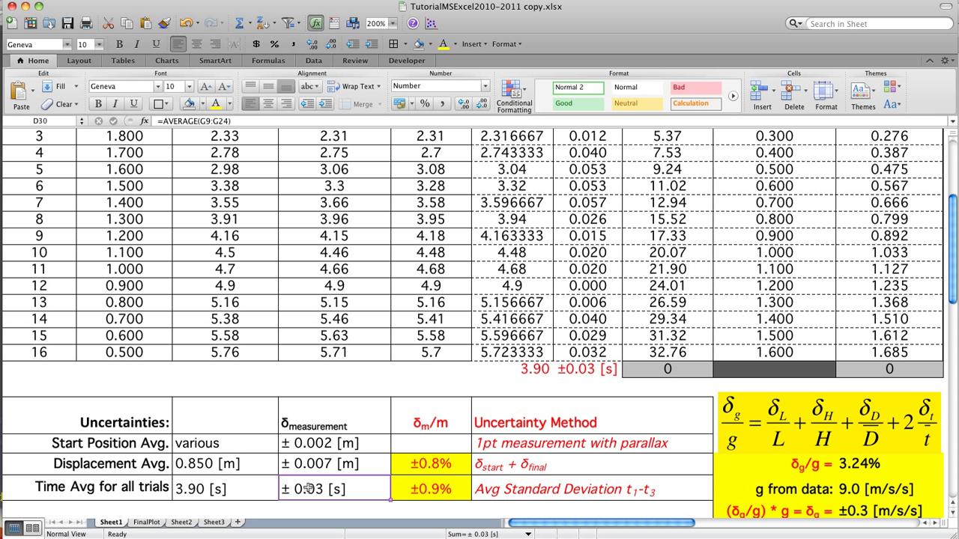
{"action": "left_click", "coordinate": [424, 488]}
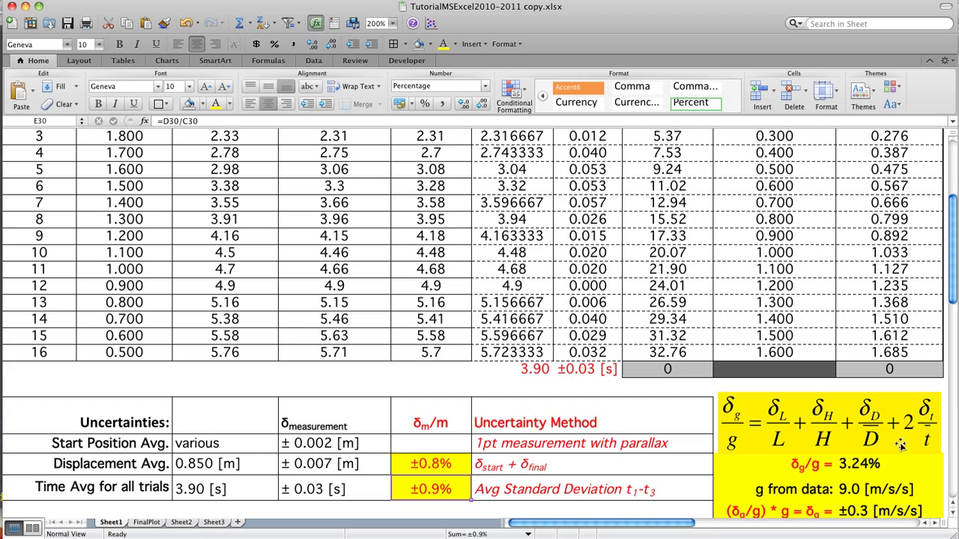
Inspect the formula for the relative uncertainty δg/g and the slope-based formula for g from data
{"action": "left_click", "coordinate": [856, 464]}
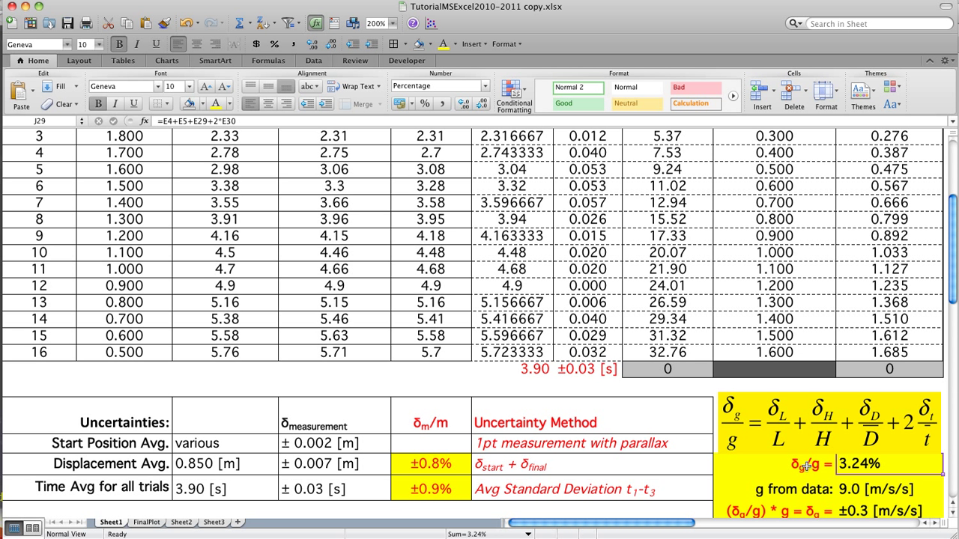
{"action": "scroll", "coordinate": [805, 466], "scroll_direction": "down", "scroll_amount": 1}
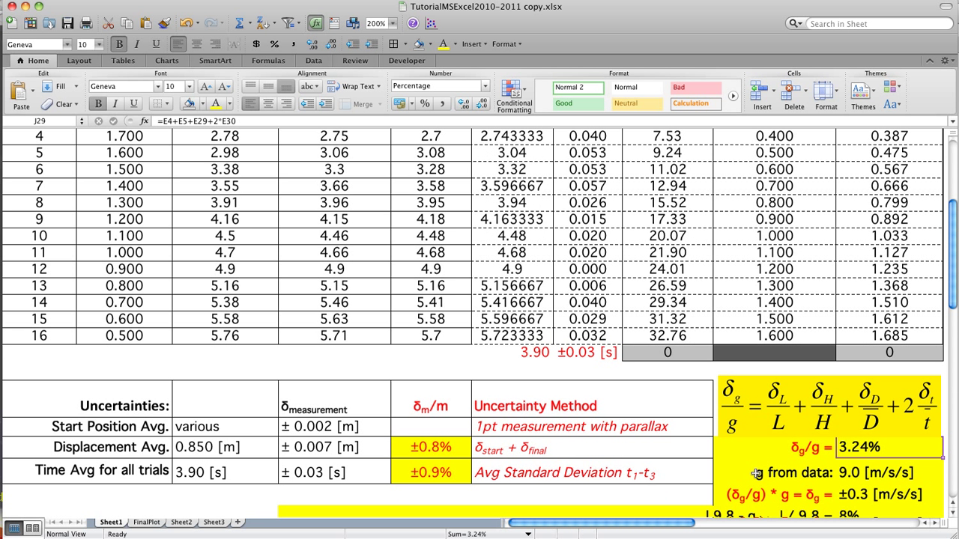
{"action": "left_click", "coordinate": [851, 473]}
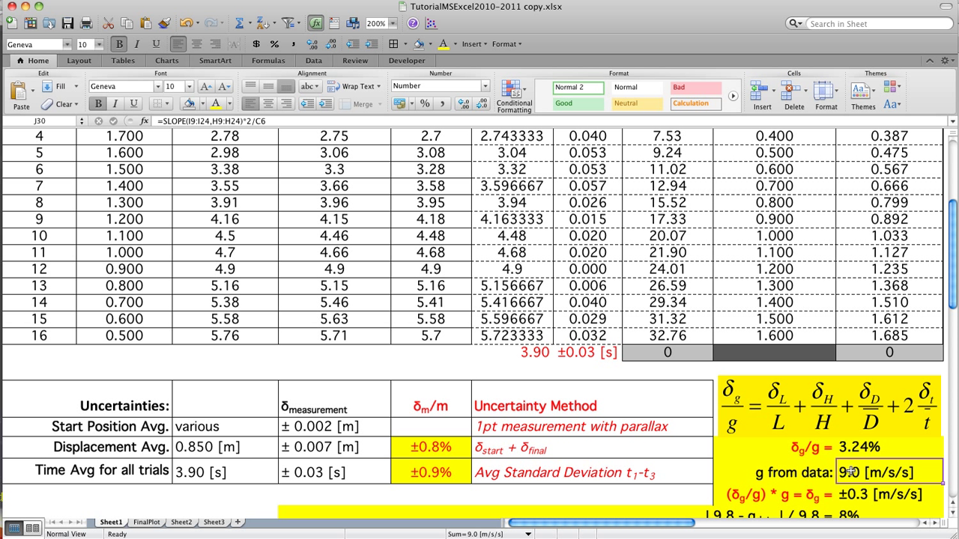
Examine the percent discrepancy of g, the written conclusion and the number line comparing measured and accepted g
{"action": "scroll", "coordinate": [882, 482], "scroll_direction": "down", "scroll_amount": 1}
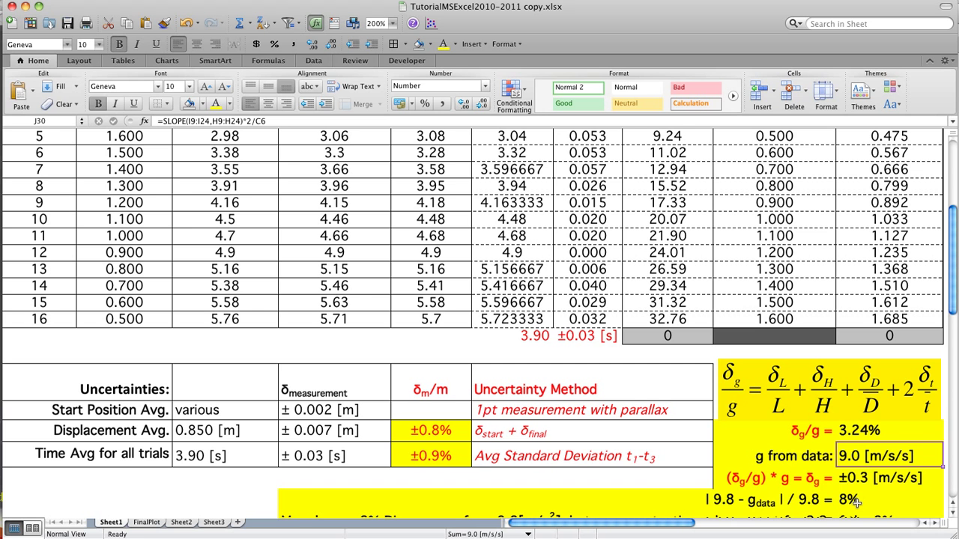
{"action": "scroll", "coordinate": [856, 503], "scroll_direction": "down", "scroll_amount": 3}
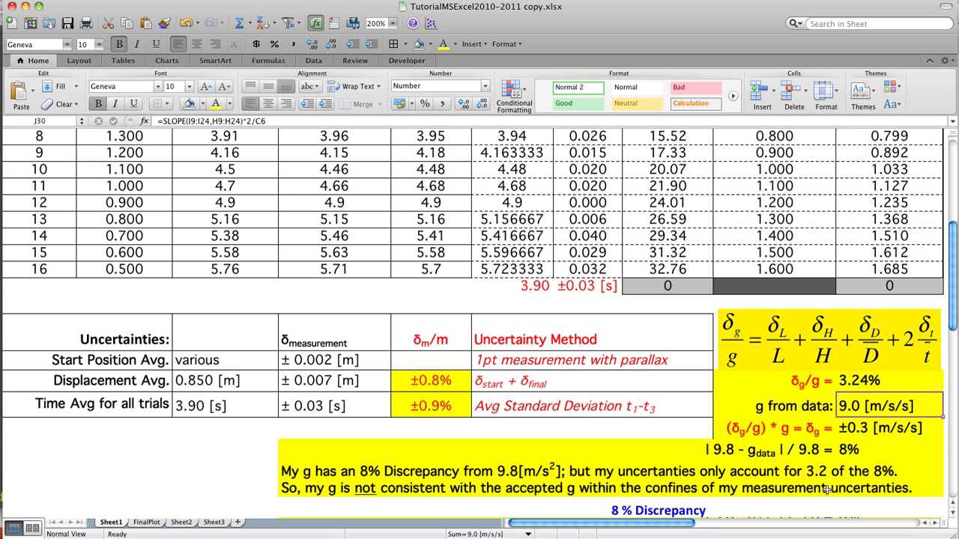
{"action": "scroll", "coordinate": [827, 491], "scroll_direction": "down", "scroll_amount": 5}
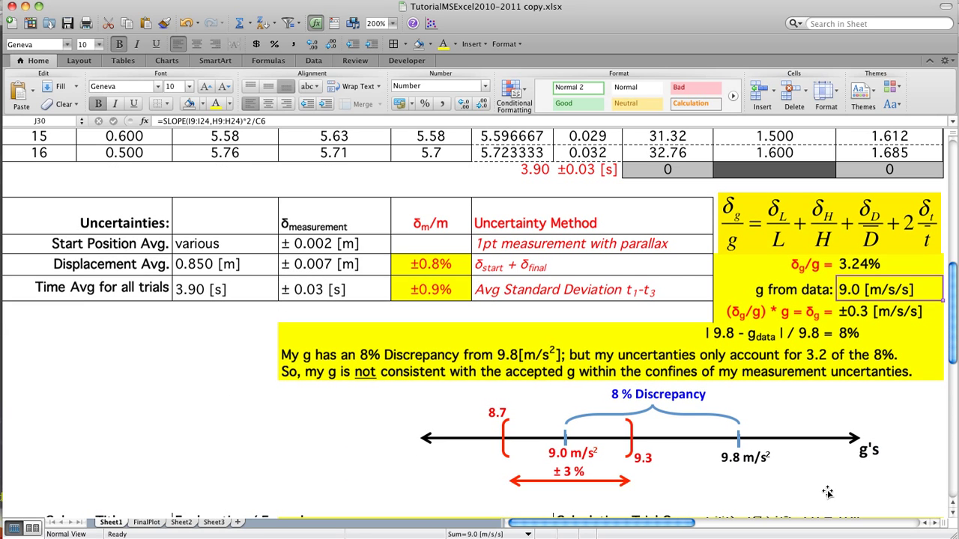
{"action": "scroll", "coordinate": [828, 492], "scroll_direction": "down", "scroll_amount": 1}
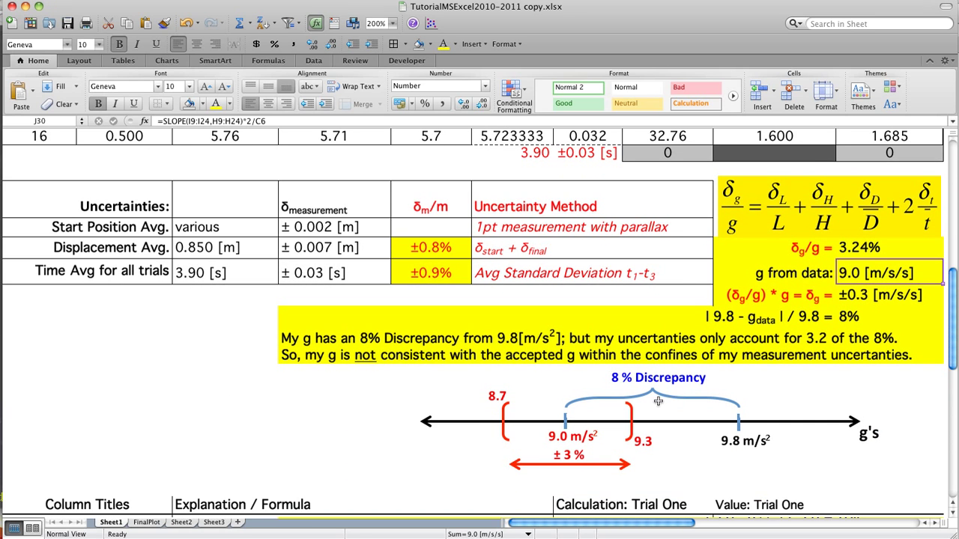